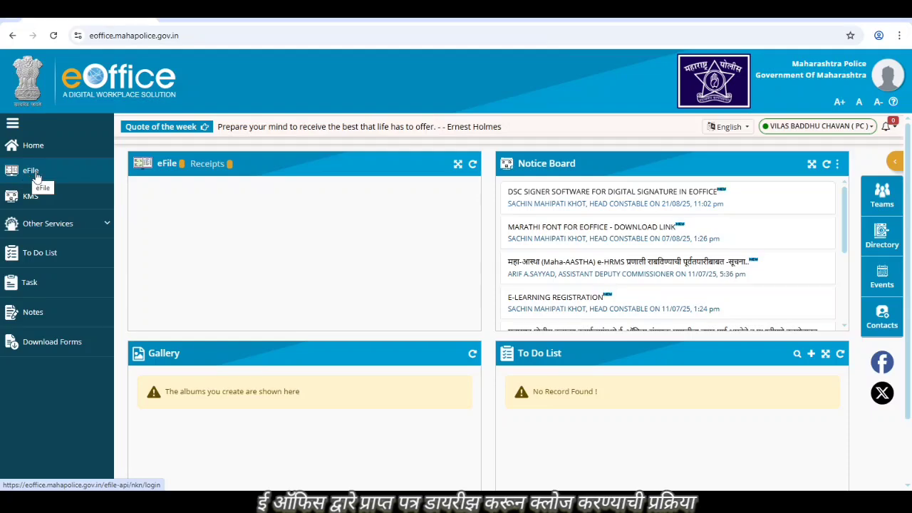
Step: Open eFile and bring up the list of letters received through Intra eOffice
{"action": "left_click", "coordinate": [31, 175]}
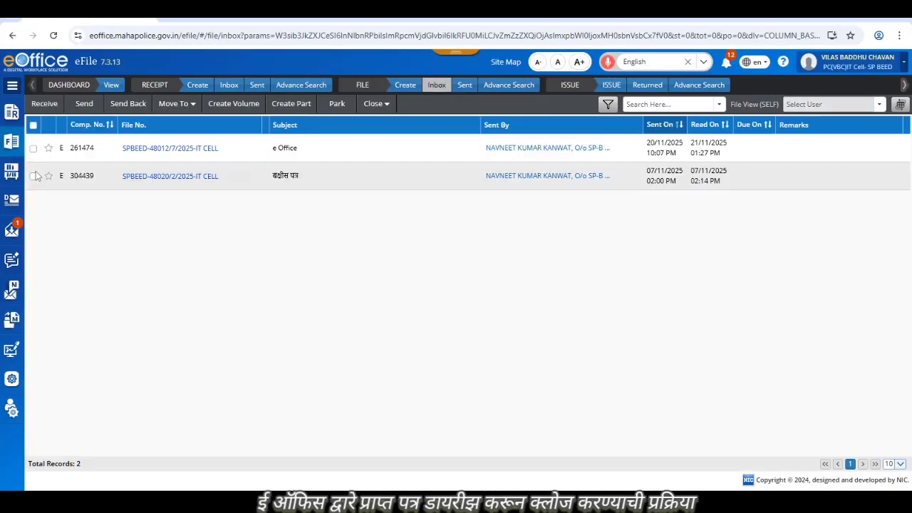
{"action": "left_click", "coordinate": [229, 85]}
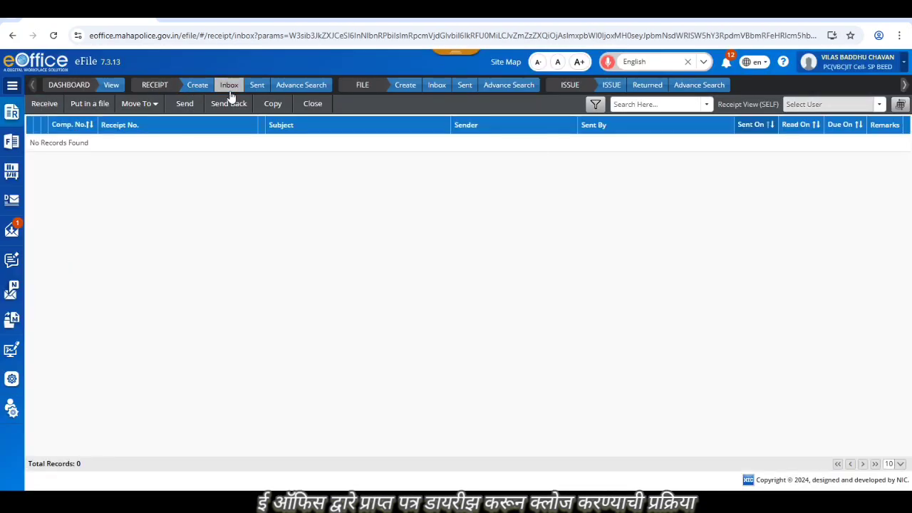
{"action": "mouse_move", "coordinate": [14, 231]}
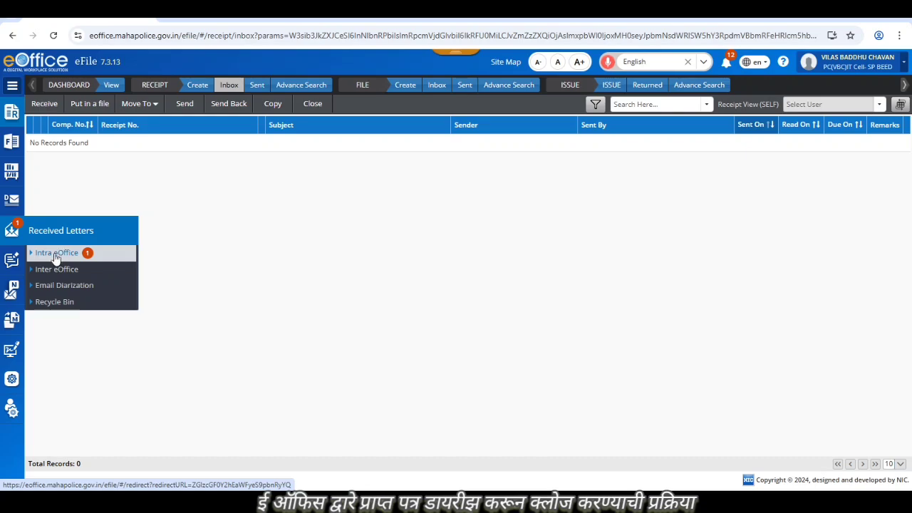
{"action": "left_click", "coordinate": [11, 231]}
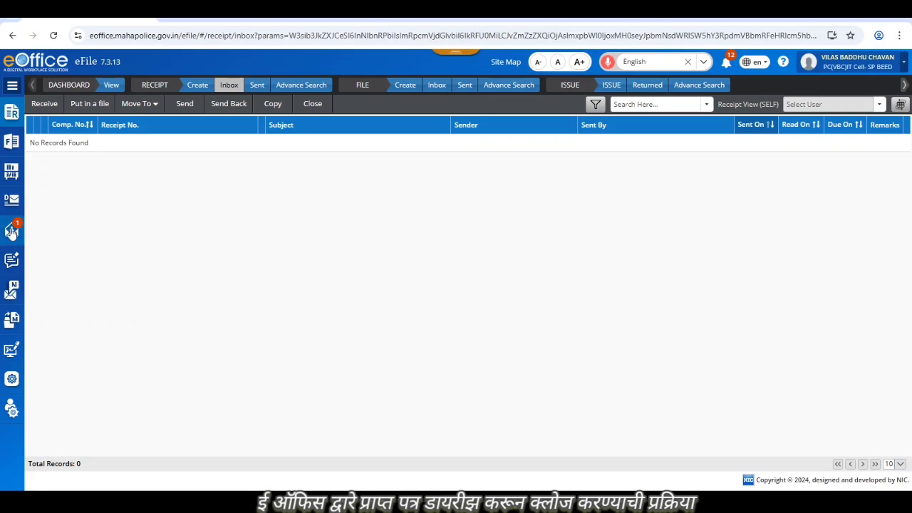
{"action": "left_click", "coordinate": [10, 232]}
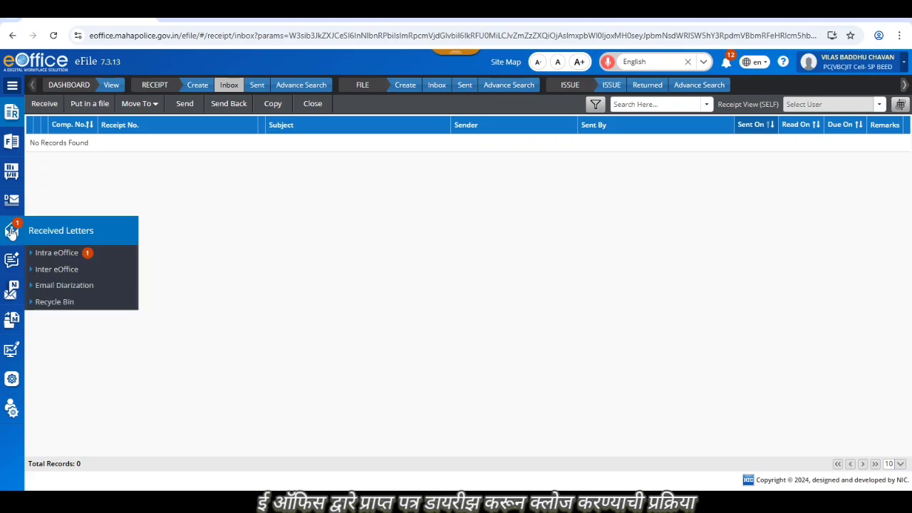
{"action": "left_click", "coordinate": [61, 258]}
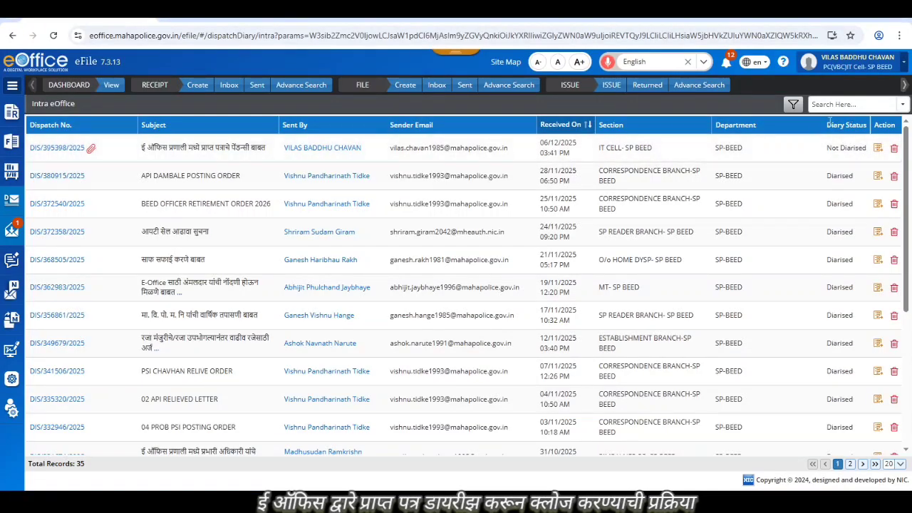
Step: Diarise the Not Diarised letter DIS/395398/2025, moving its received PDF and the attached report PDF into the sequenced documents
{"action": "left_click", "coordinate": [879, 151]}
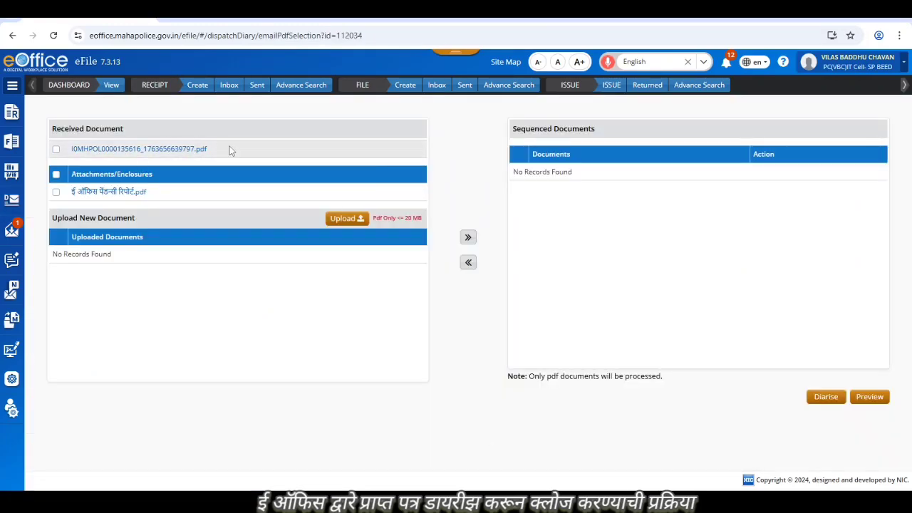
{"action": "left_click", "coordinate": [56, 151]}
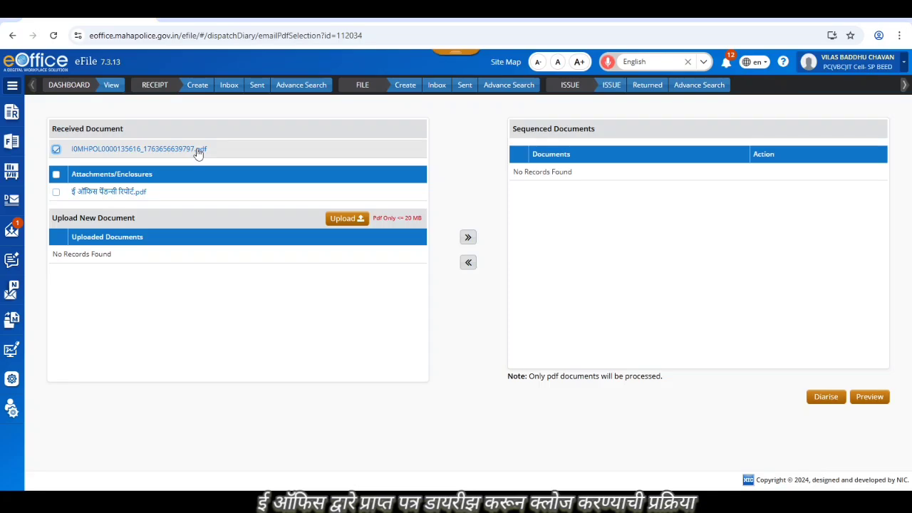
{"action": "left_click", "coordinate": [56, 194]}
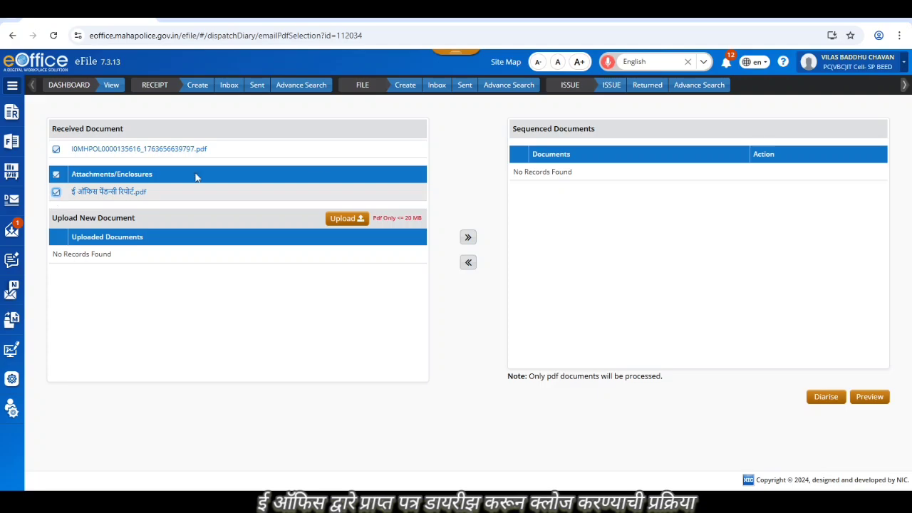
{"action": "left_click", "coordinate": [469, 238]}
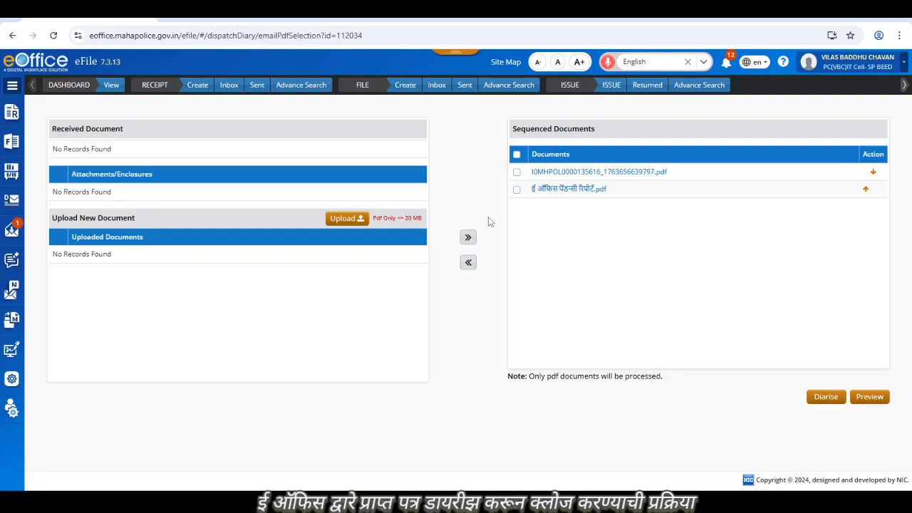
{"action": "left_click", "coordinate": [517, 154]}
{"action": "left_click", "coordinate": [827, 398]}
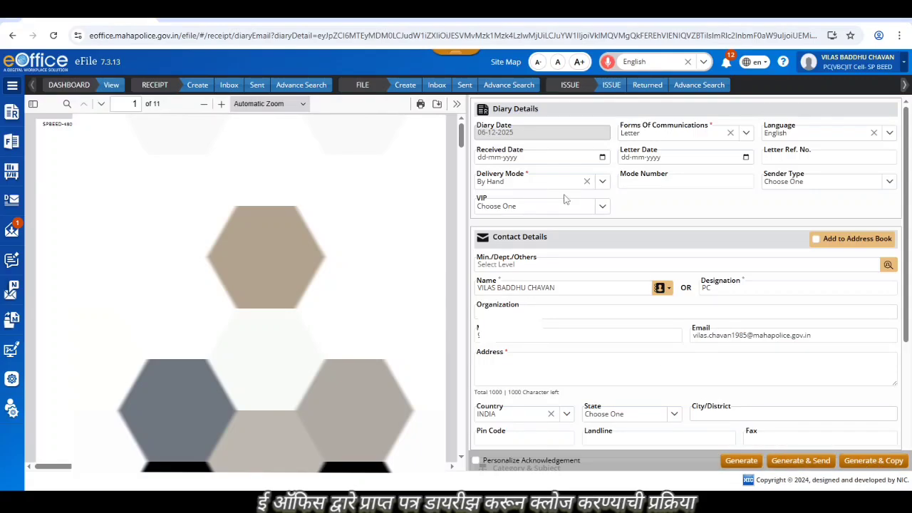
Step: Set the diary entry's delivery mode to eOffice and fill in the sender's address
{"action": "left_click", "coordinate": [603, 182]}
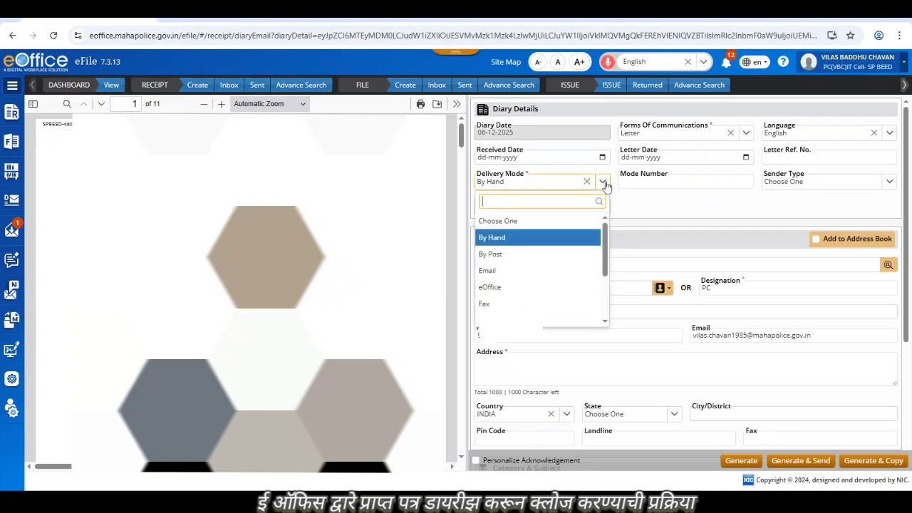
{"action": "left_click", "coordinate": [507, 288]}
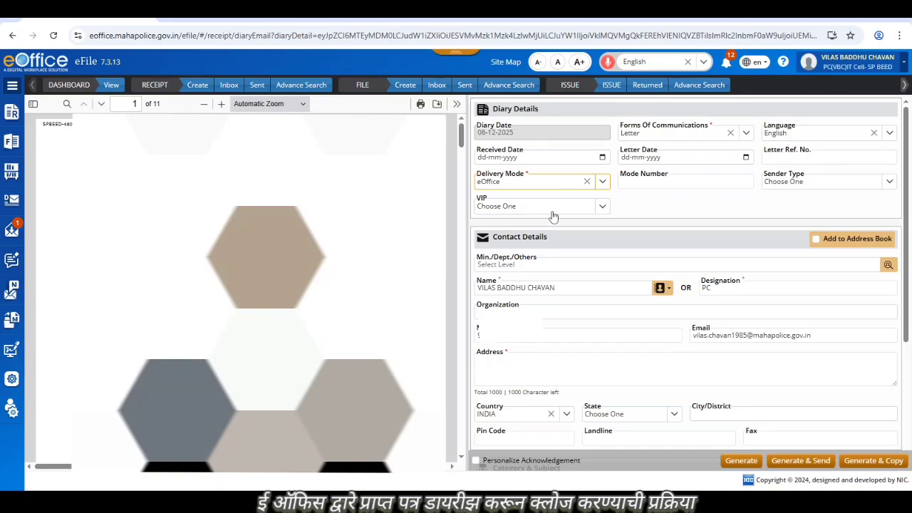
{"action": "scroll", "coordinate": [520, 264], "scroll_direction": "down", "scroll_amount": 1}
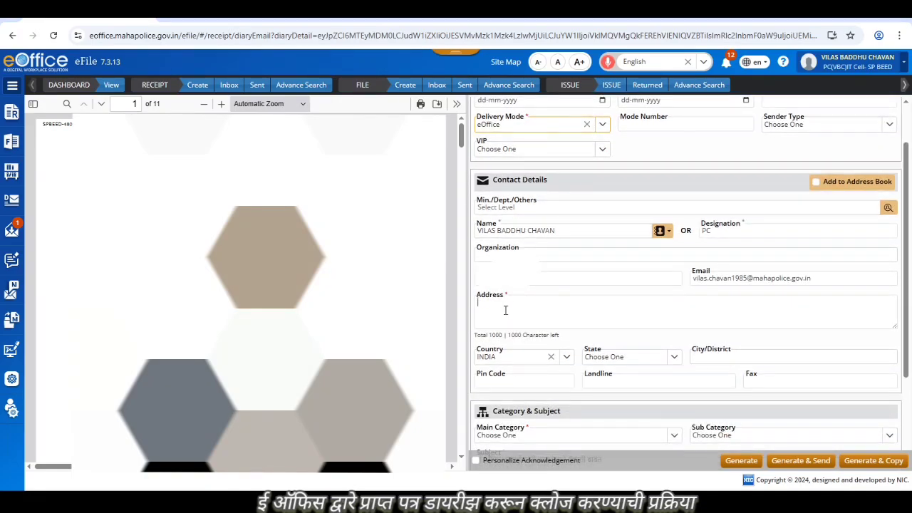
{"action": "left_click", "coordinate": [506, 310]}
{"action": "type", "text": "beed"}
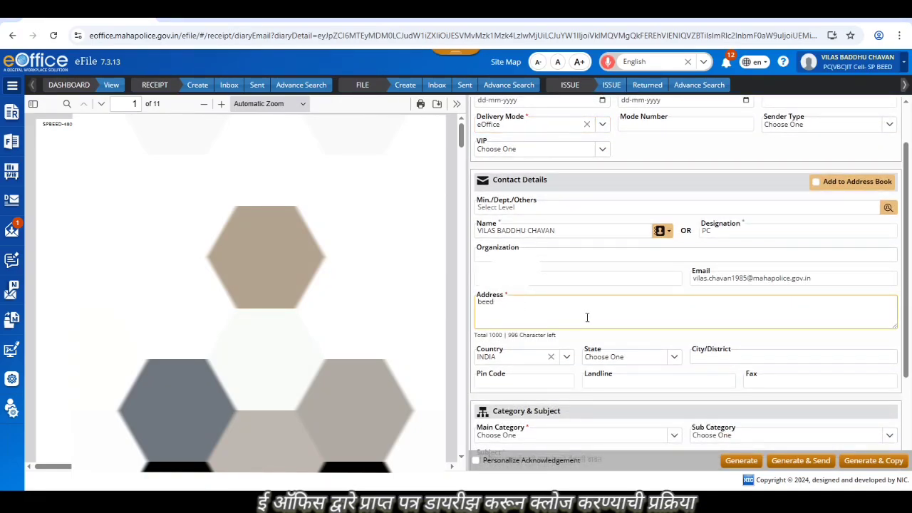
Step: Set the main category to General and generate the receipt
{"action": "scroll", "coordinate": [595, 310], "scroll_direction": "down", "scroll_amount": 1}
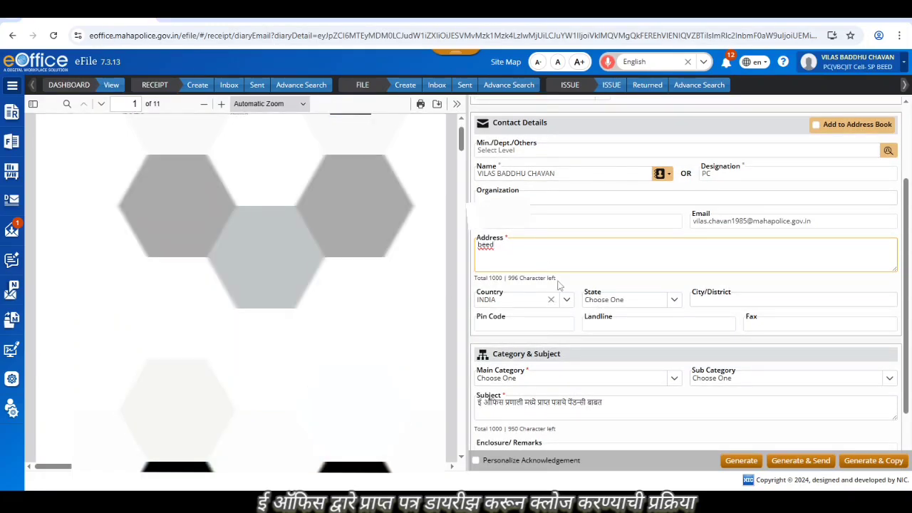
{"action": "scroll", "coordinate": [596, 343], "scroll_direction": "down", "scroll_amount": 1}
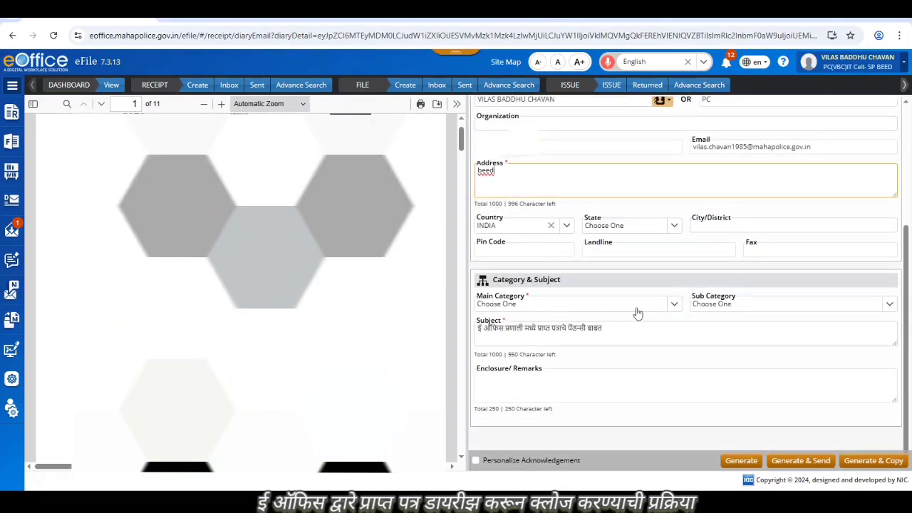
{"action": "left_click", "coordinate": [674, 307]}
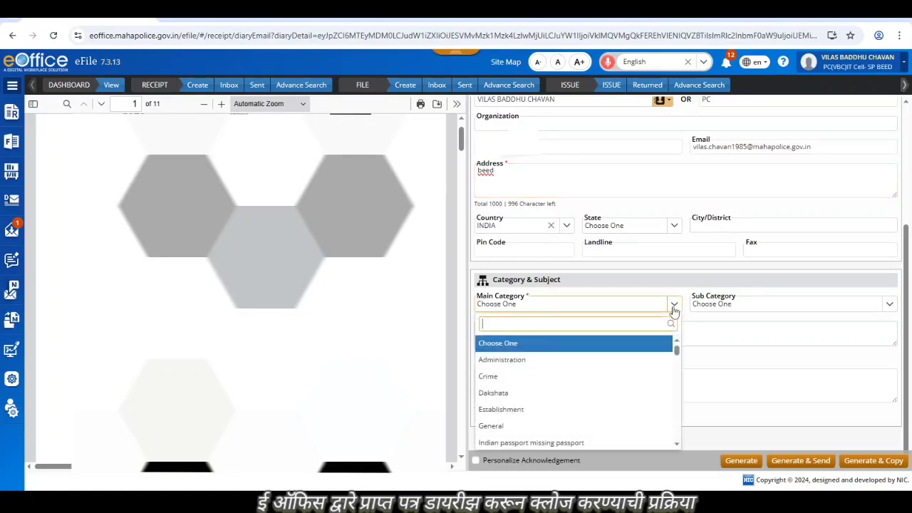
{"action": "left_click", "coordinate": [491, 429]}
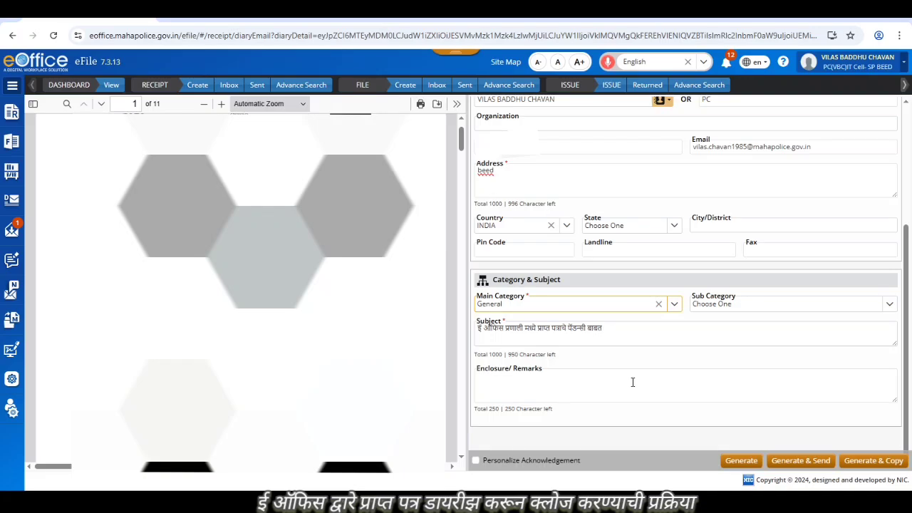
{"action": "left_click", "coordinate": [741, 461]}
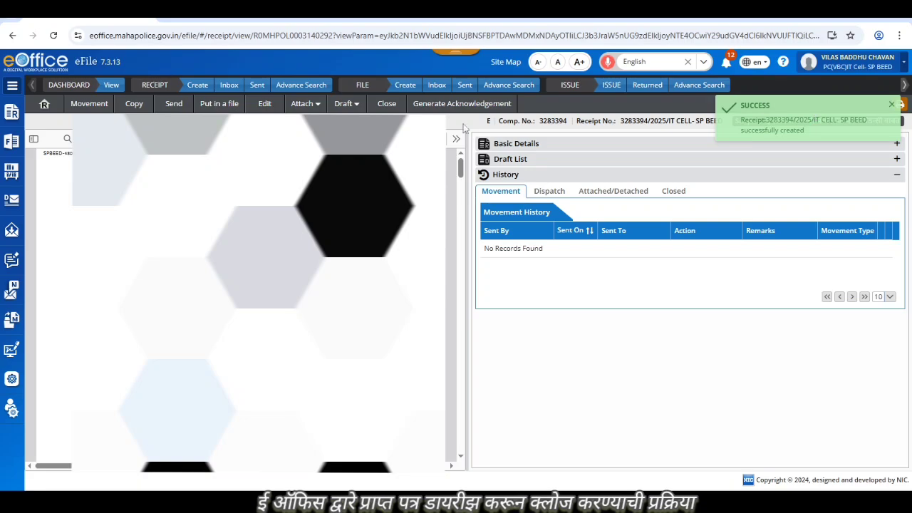
Step: Open the list of created receipts
{"action": "left_click", "coordinate": [10, 232]}
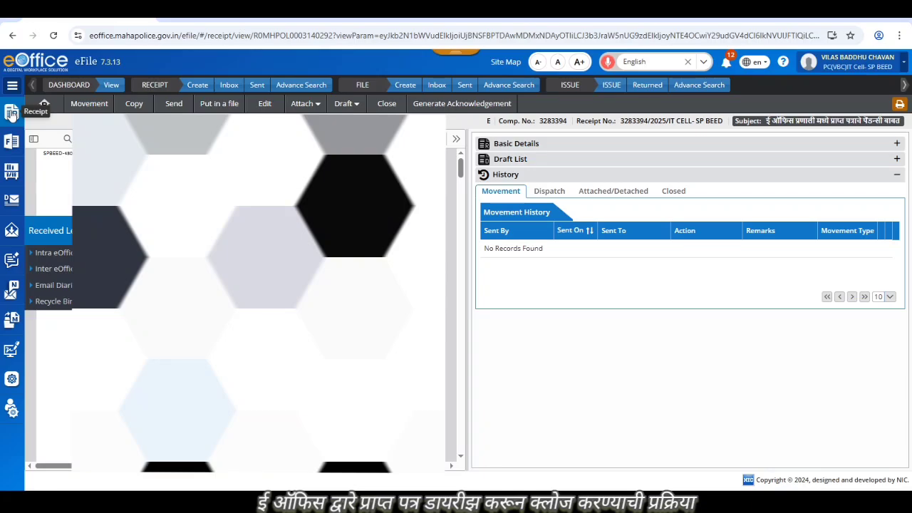
{"action": "left_click", "coordinate": [12, 113]}
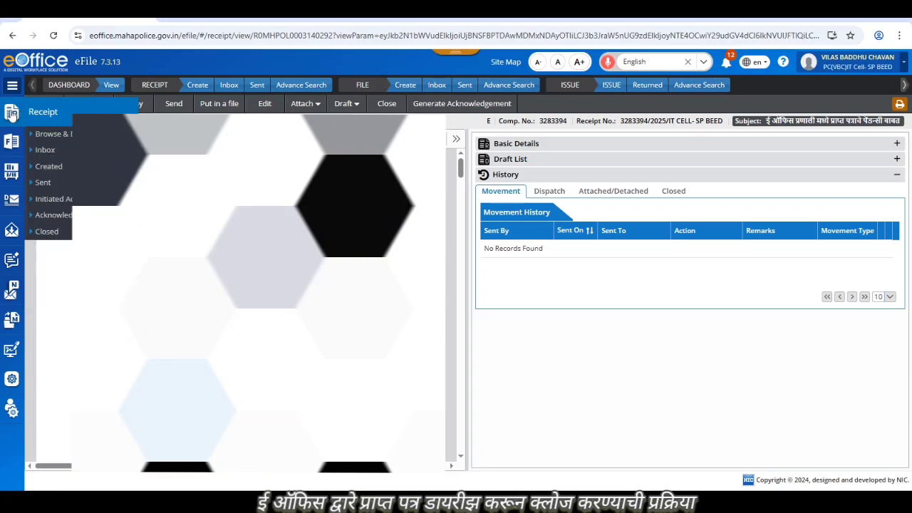
{"action": "left_click", "coordinate": [58, 163]}
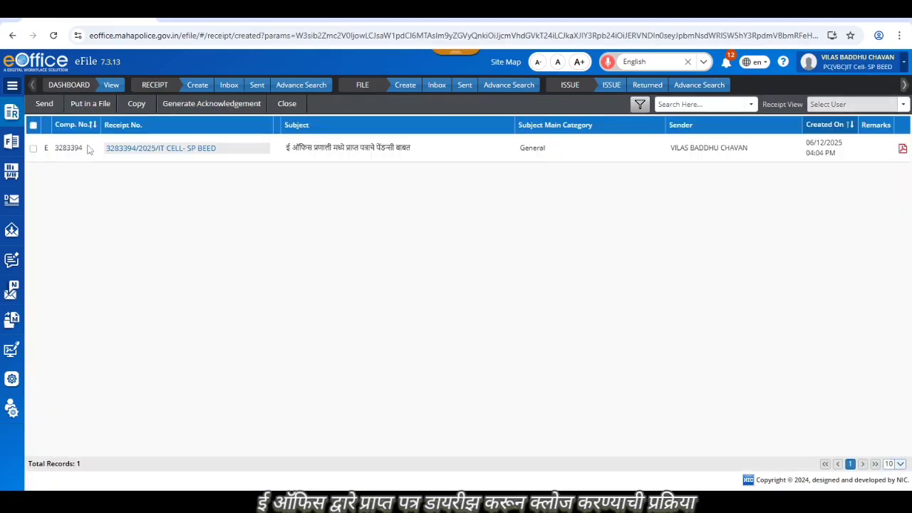
{"action": "left_click", "coordinate": [33, 126]}
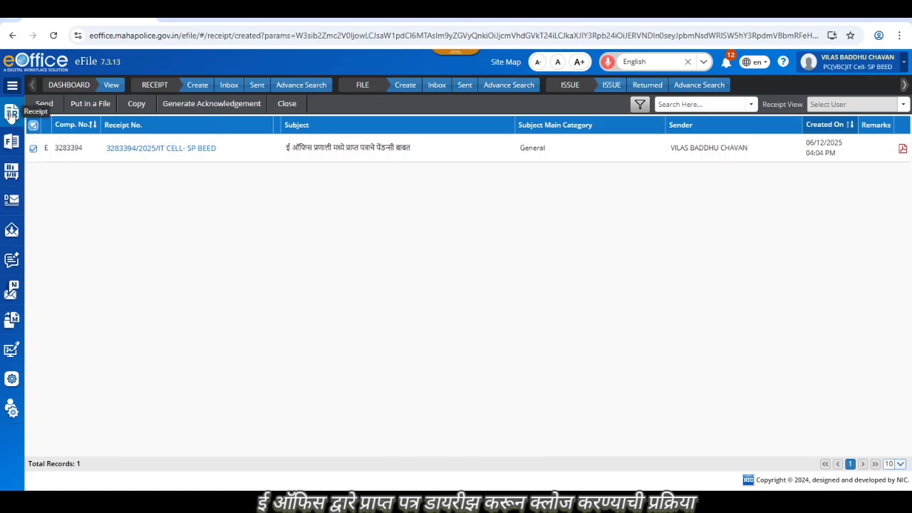
{"action": "left_click", "coordinate": [11, 112]}
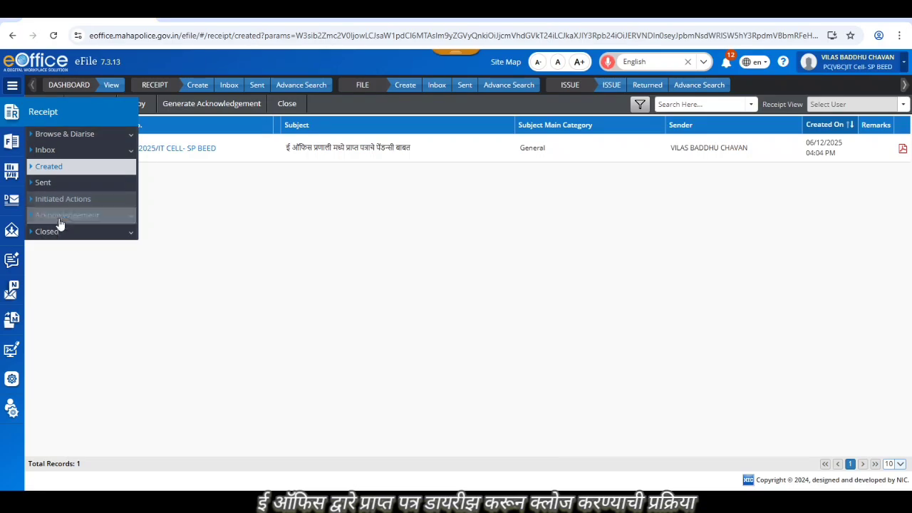
{"action": "left_click", "coordinate": [66, 171]}
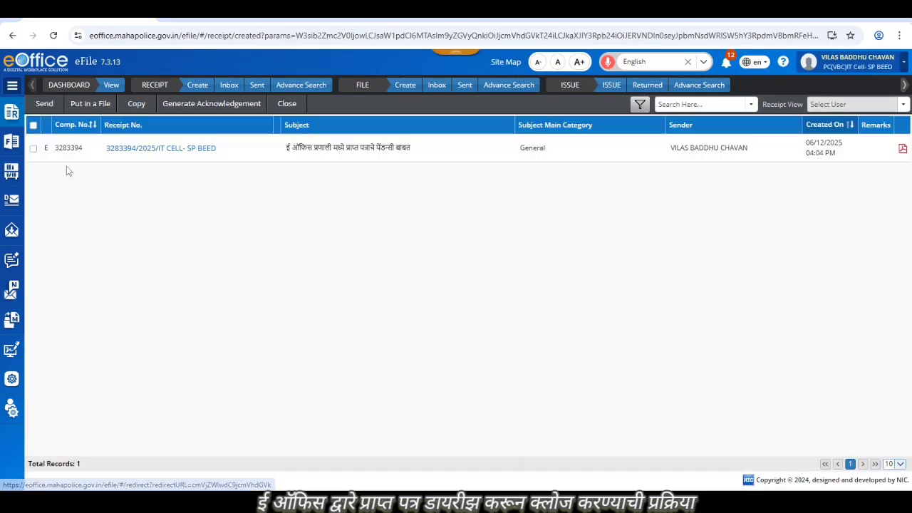
Step: Close the newly created receipt with the closing remark "close"
{"action": "left_click", "coordinate": [32, 126]}
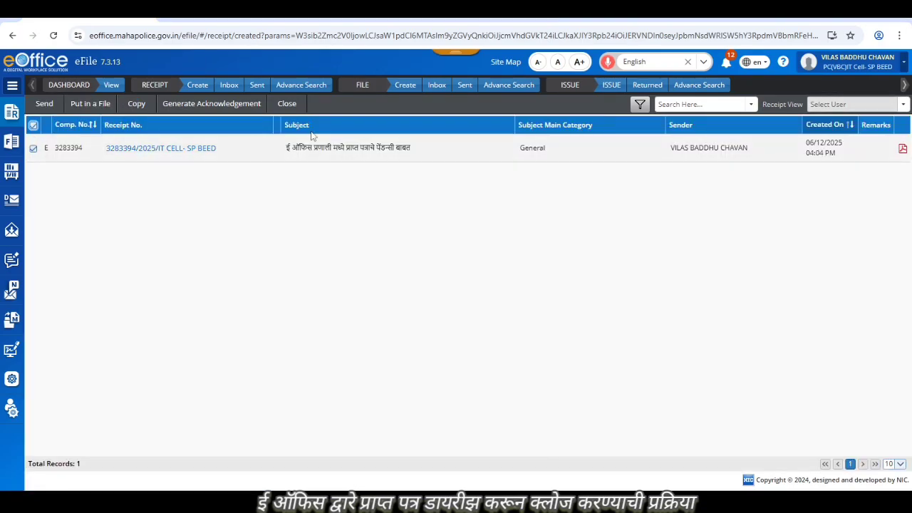
{"action": "left_click", "coordinate": [287, 106]}
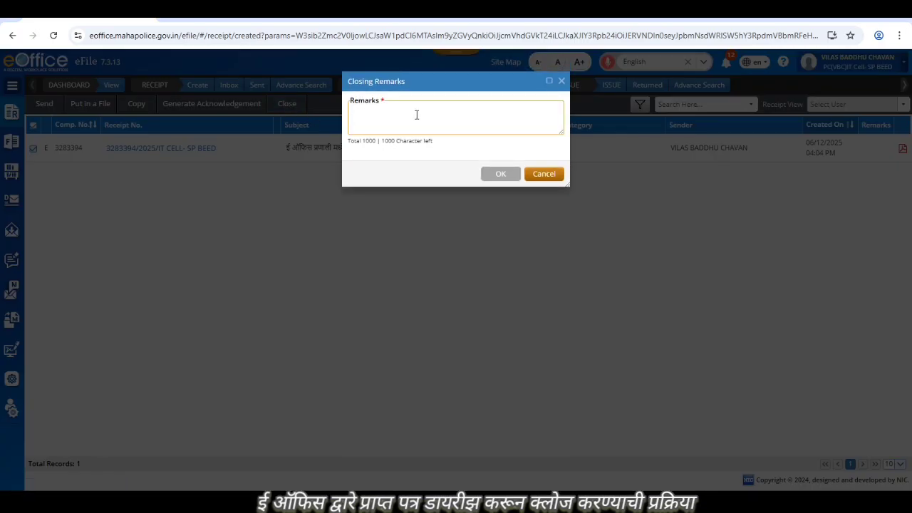
{"action": "type", "text": "c"}
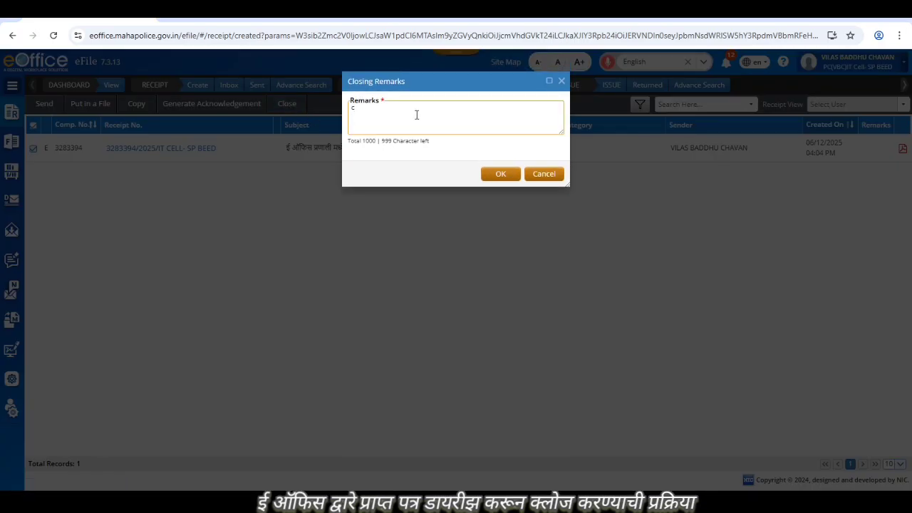
{"action": "type", "text": "lose"}
{"action": "left_click", "coordinate": [499, 174]}
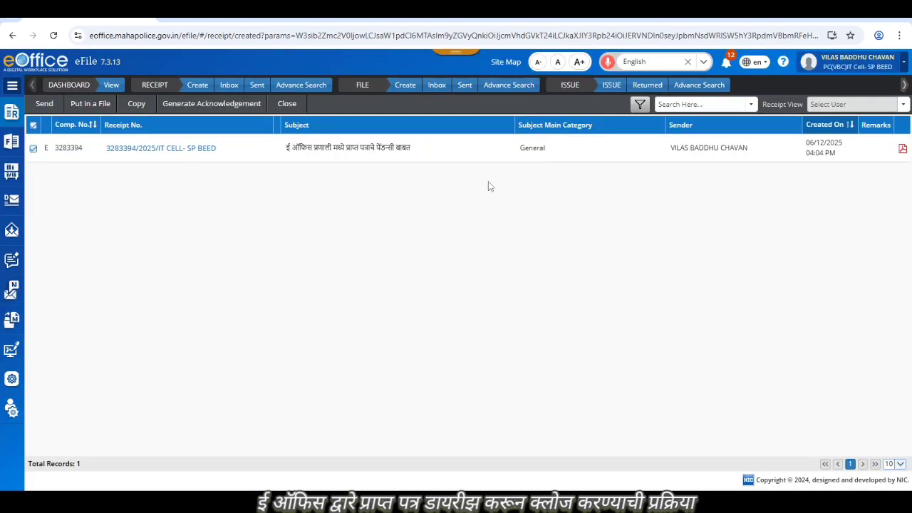